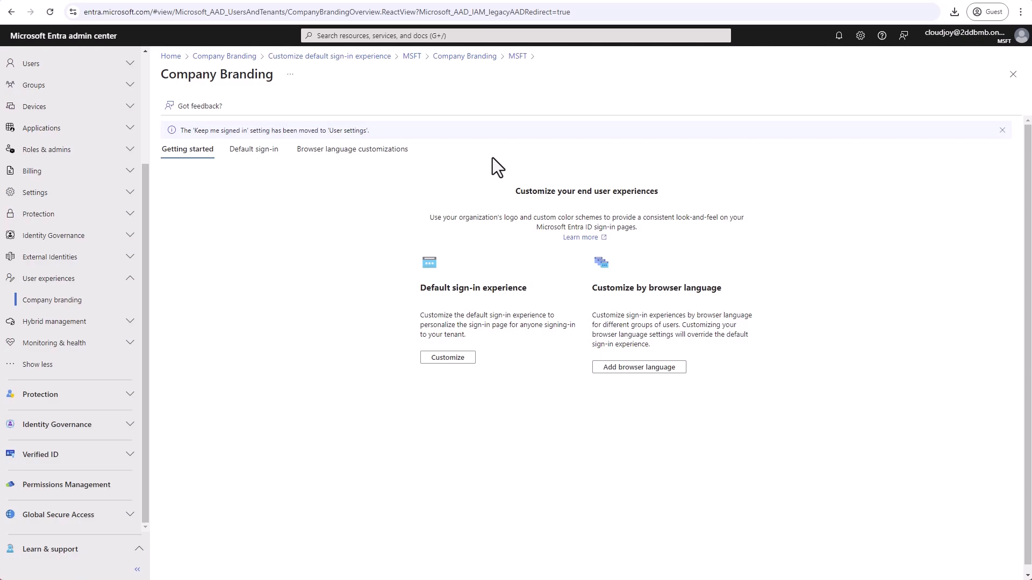
# - Switch to the Microsoft Learn branding documentation and check the license prerequisites for adding custom branding
pyautogui.click(329, 0)
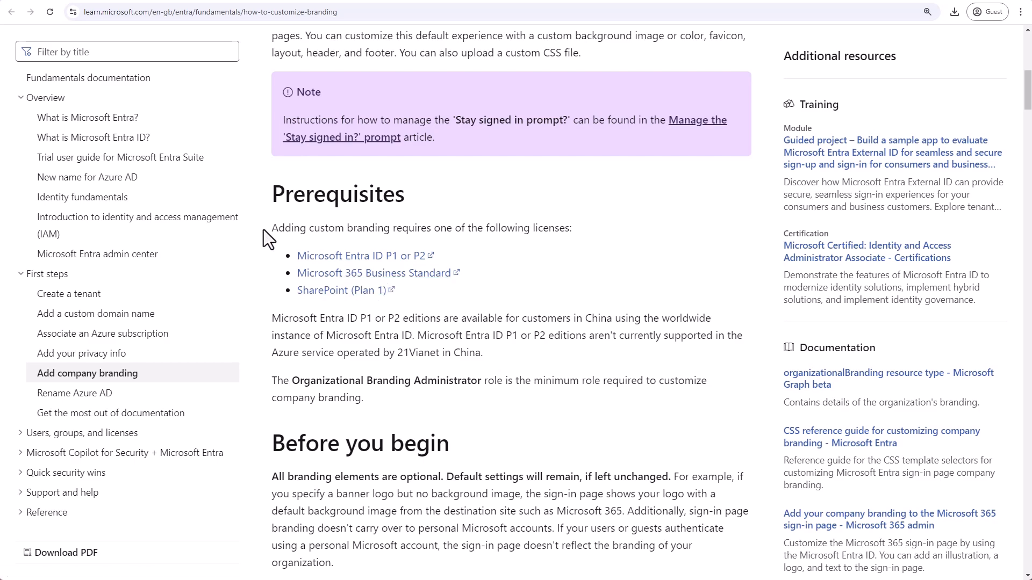
pyautogui.moveTo(272, 230); pyautogui.dragTo(599, 228)
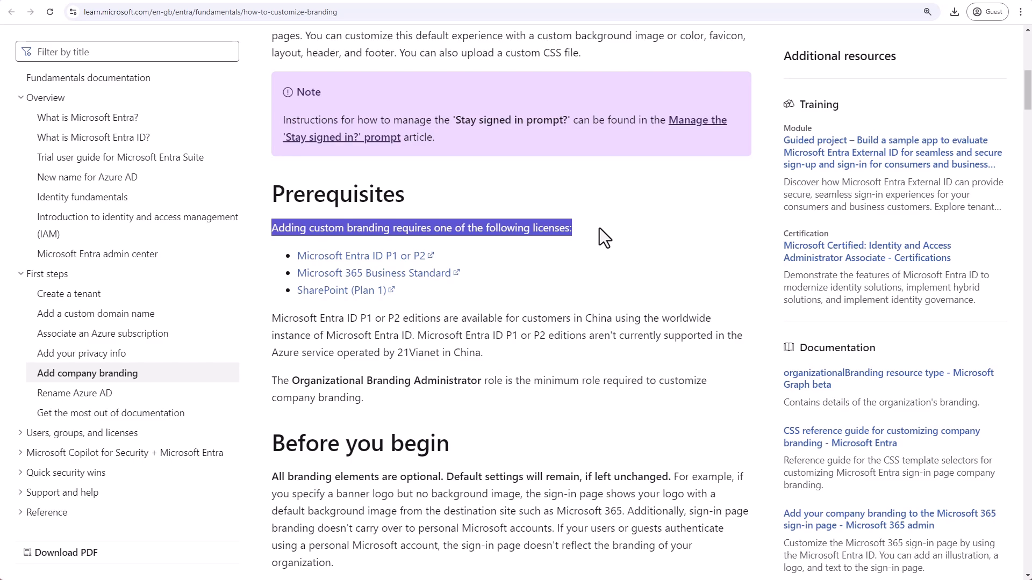
pyautogui.click(598, 228)
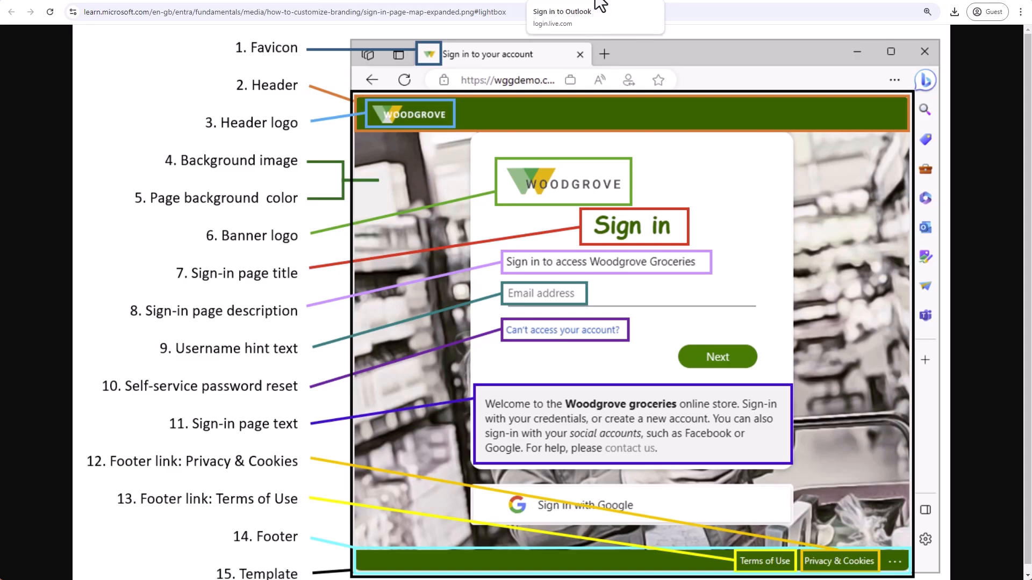
# - Compare the default Outlook sign-in page with the documentation's map of branding elements, and return to Company Branding in the Microsoft Entra admin center
pyautogui.click(600, 4)
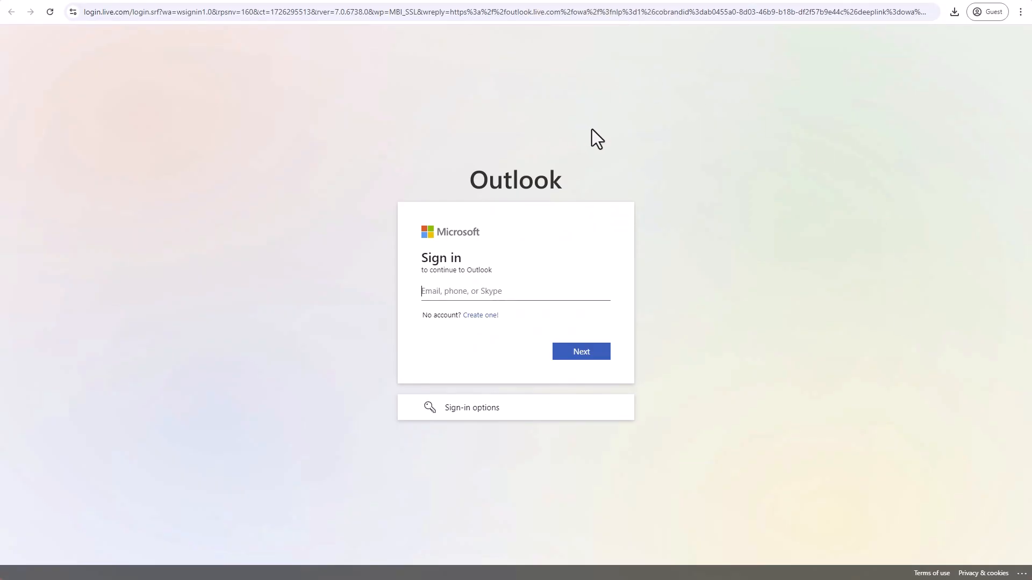
pyautogui.click(472, 2)
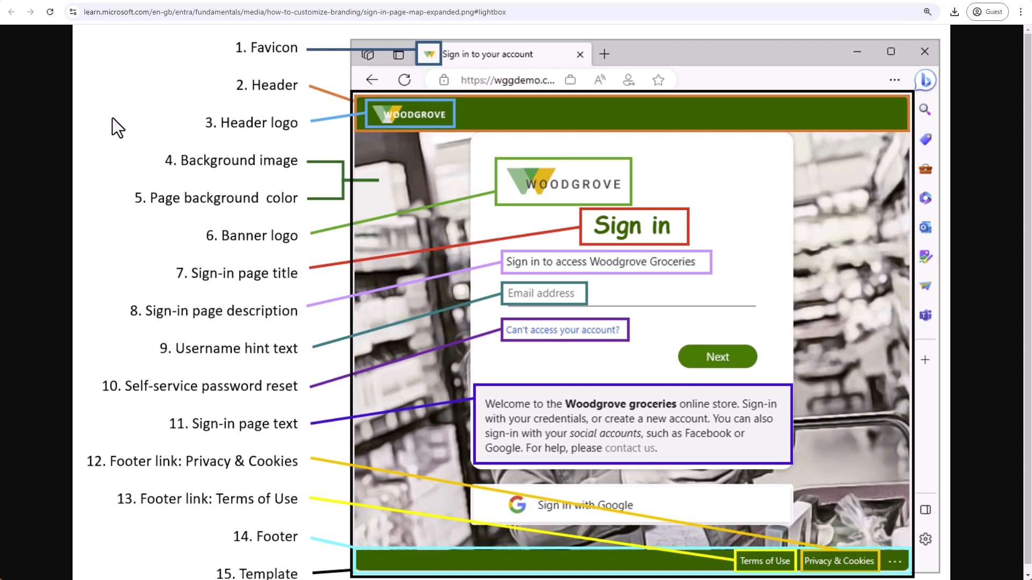
pyautogui.click(203, 1)
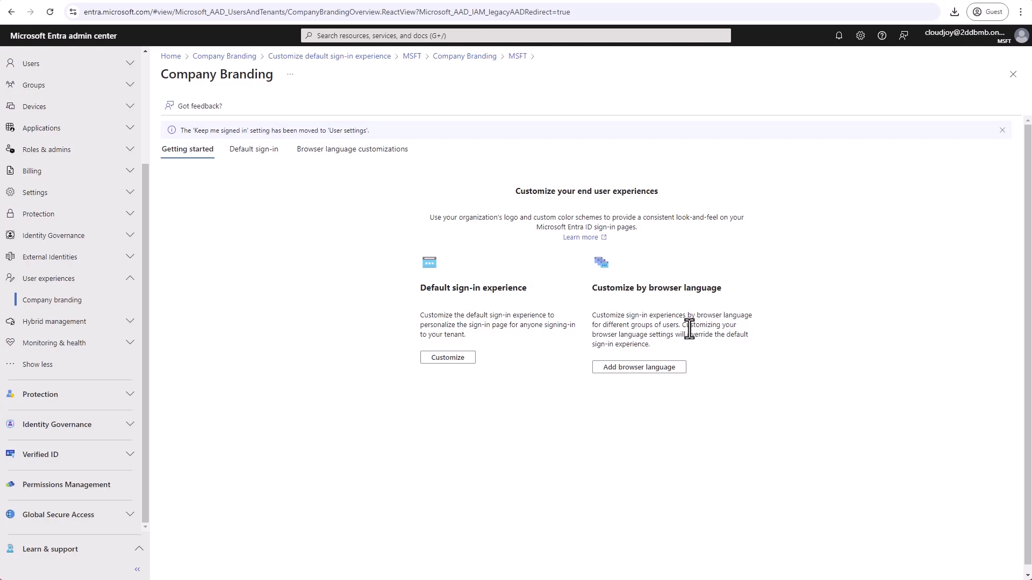
# - Start customizing the default sign-in experience and bring up its background settings
pyautogui.click(452, 359)
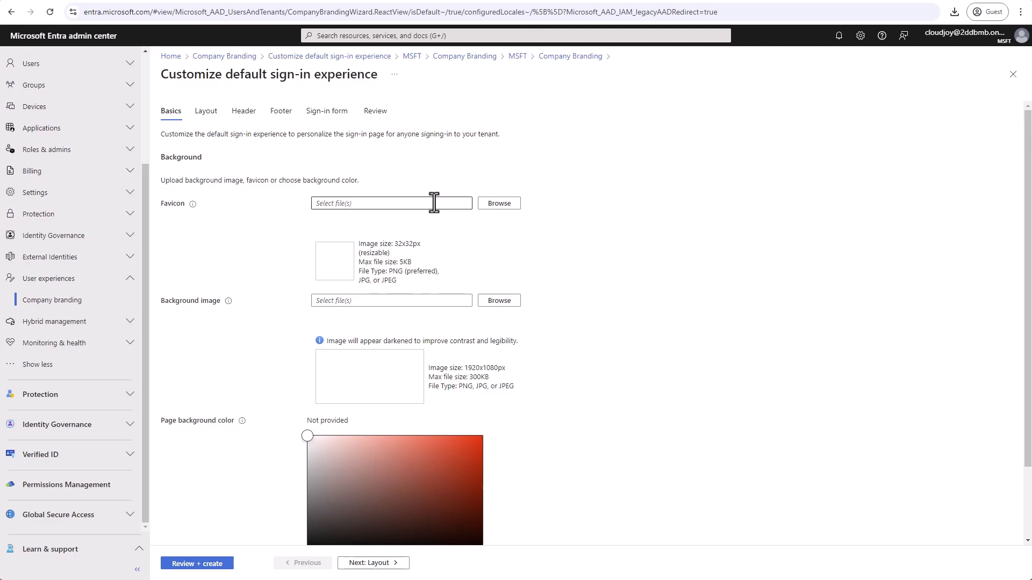
pyautogui.scroll(-1, 453, 223)
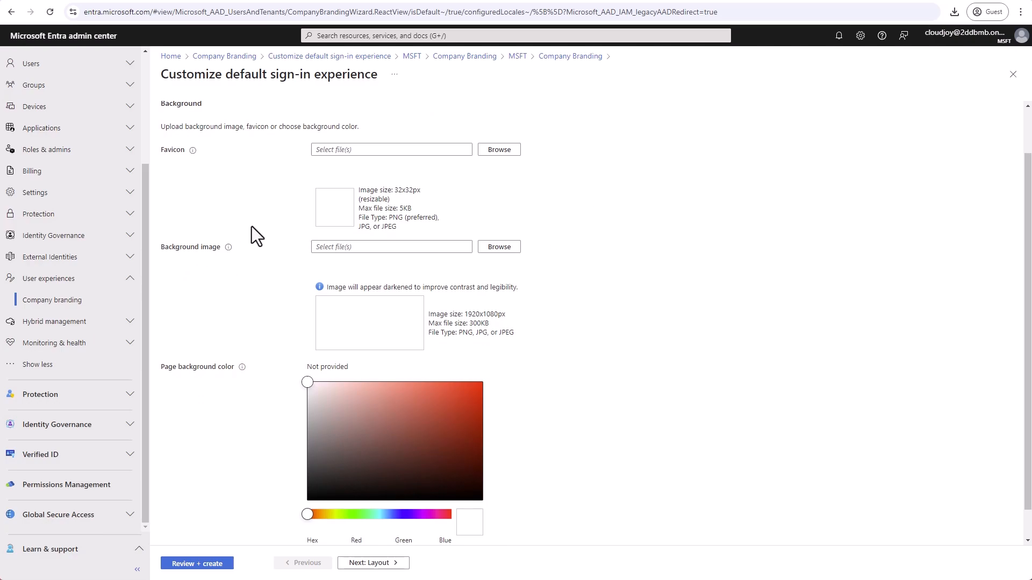
# - Try to upload the original green code-pattern Unsplash JPG as the sign-in background image
pyautogui.click(500, 249)
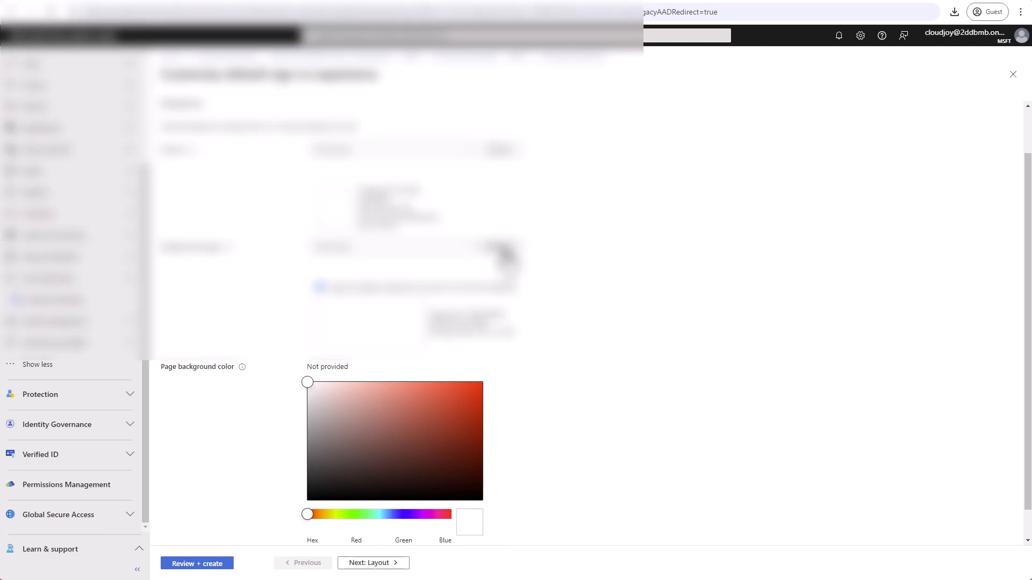
pyautogui.click(54, 102)
pyautogui.click(183, 81)
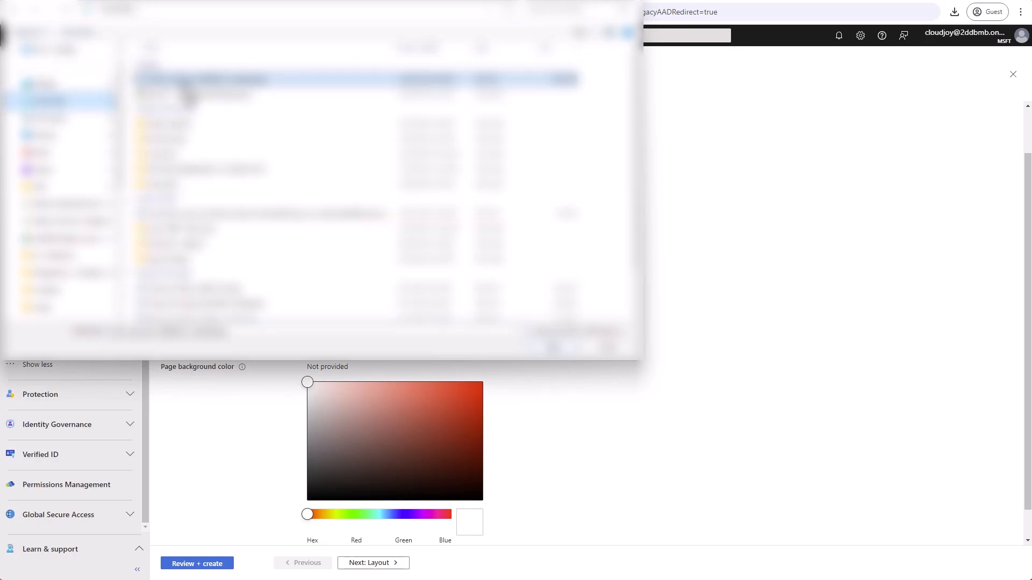
pyautogui.doubleClick(183, 83)
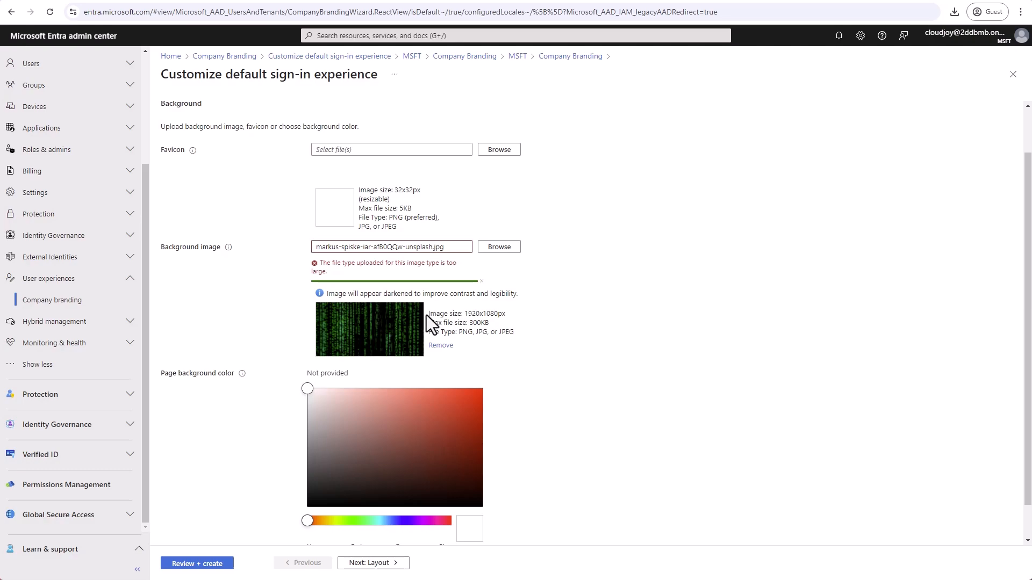
# - Check the background image's pixel and file size limits, and replace the image with the copy ending in "unsplash (1).jpg"
pyautogui.moveTo(428, 315); pyautogui.dragTo(455, 315)
pyautogui.click(455, 314)
pyautogui.doubleClick(476, 323)
pyautogui.click(588, 290)
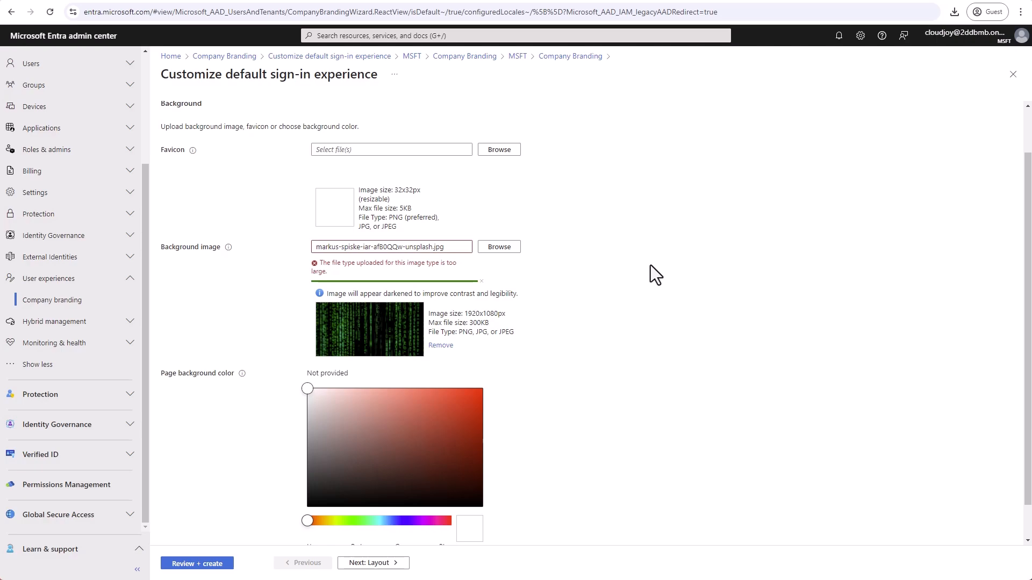
pyautogui.click(511, 248)
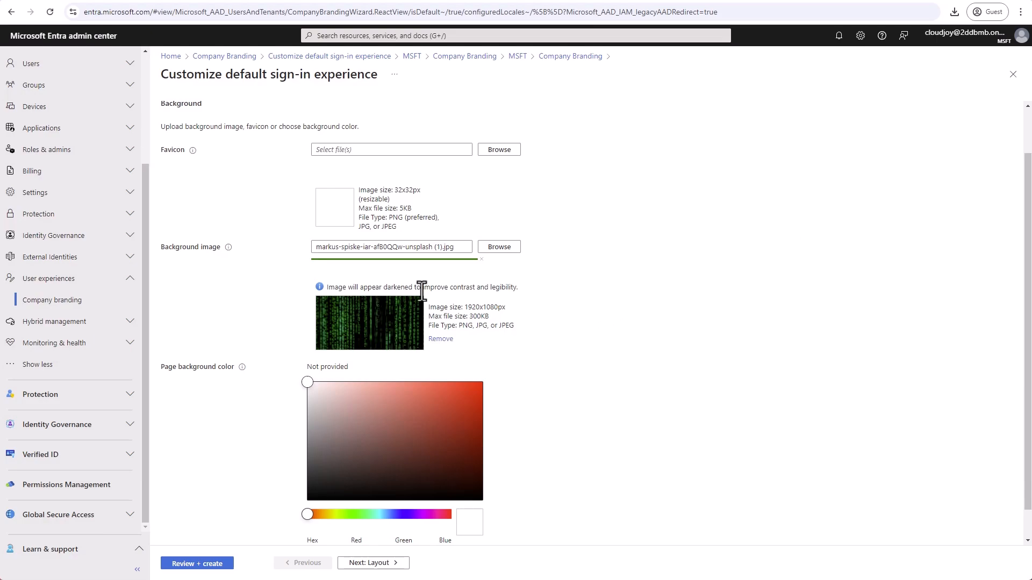
# - Read the page background color hint, set the color to blue #0800ff, and continue to the layout settings
pyautogui.scroll(-1, 593, 289)
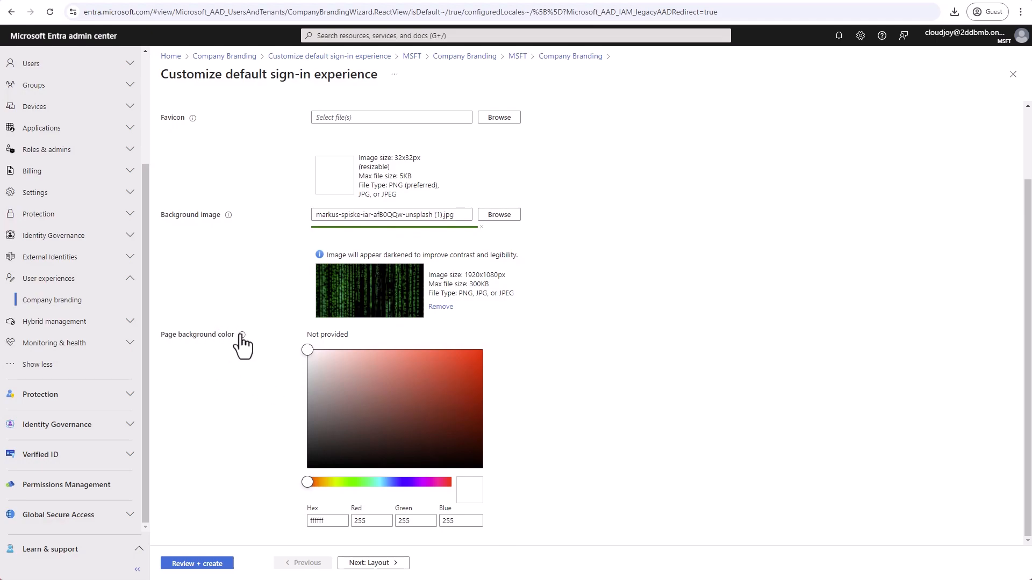
pyautogui.moveTo(242, 336)
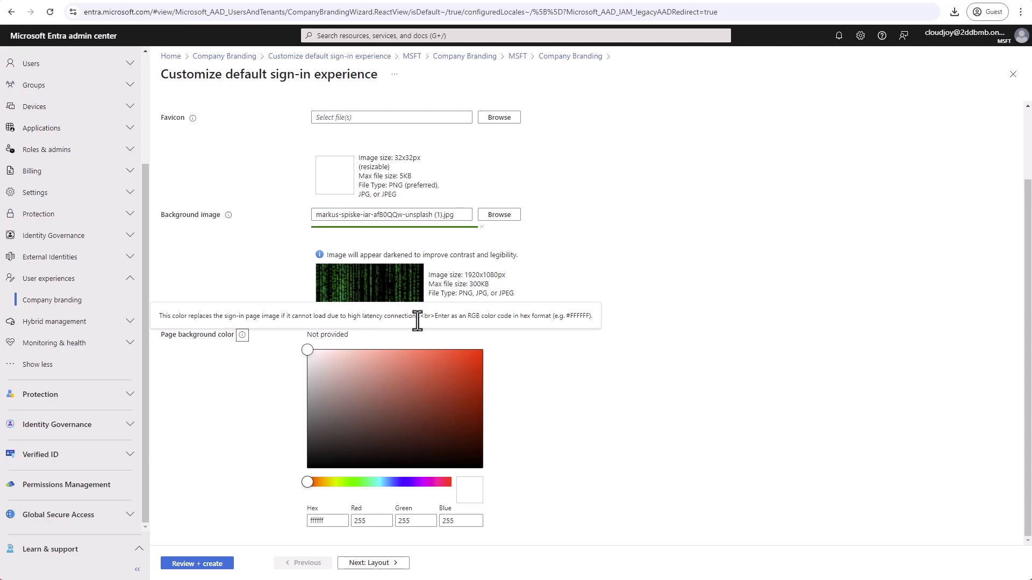
pyautogui.click(760, 338)
pyautogui.click(396, 484)
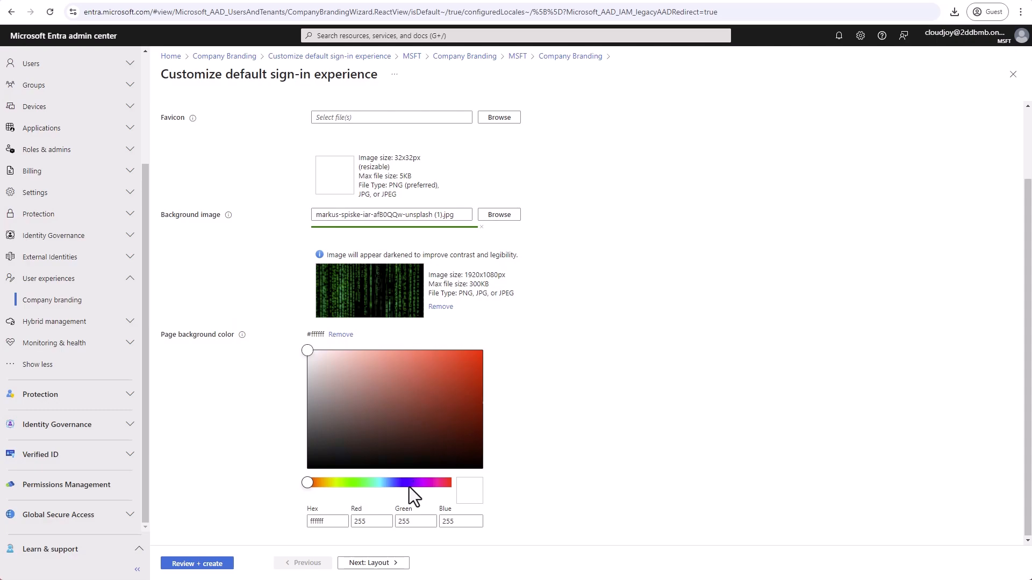
pyautogui.moveTo(308, 352); pyautogui.dragTo(460, 392)
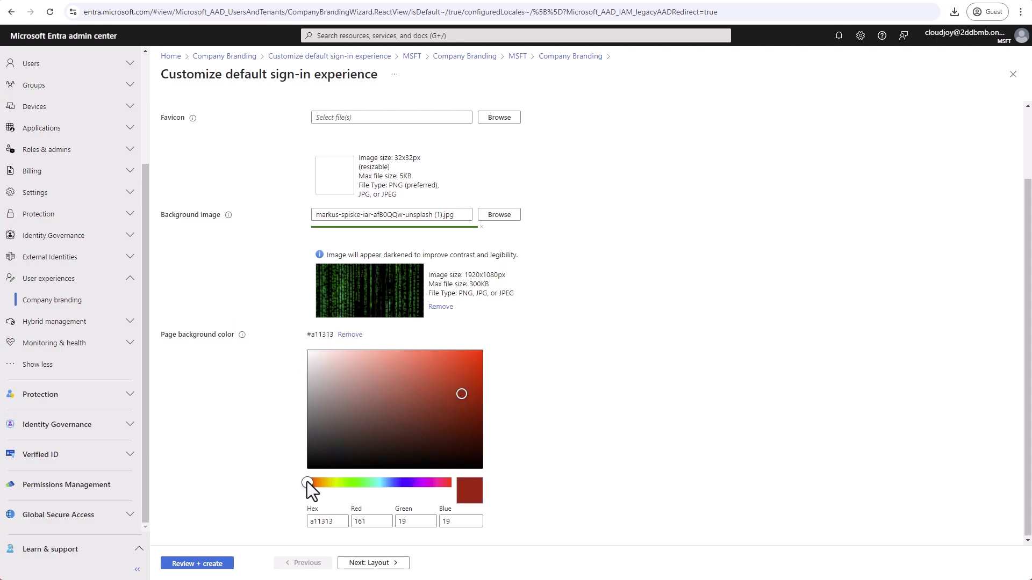
pyautogui.moveTo(305, 482); pyautogui.dragTo(404, 483)
pyautogui.moveTo(460, 394); pyautogui.dragTo(489, 353)
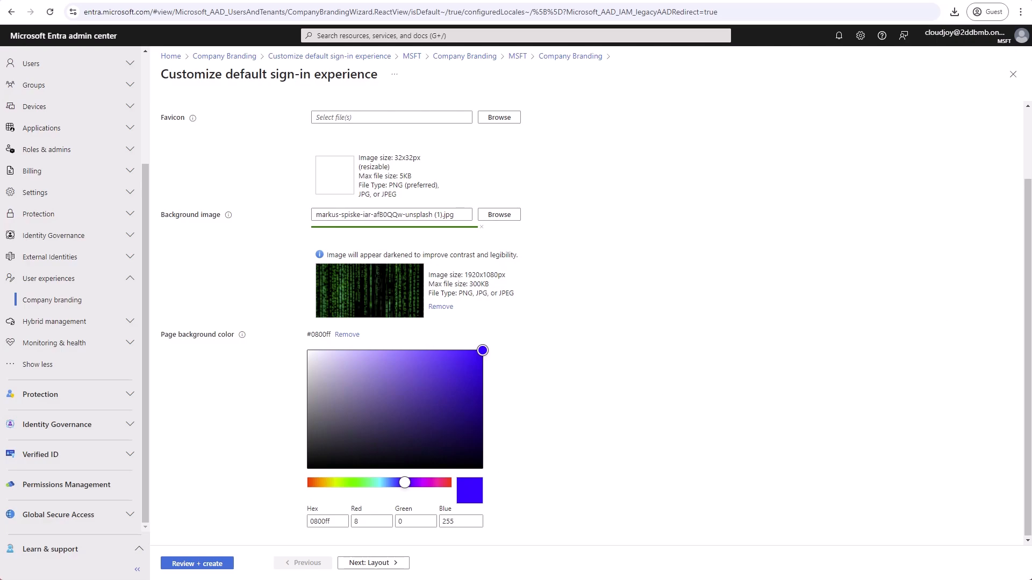
pyautogui.click(407, 563)
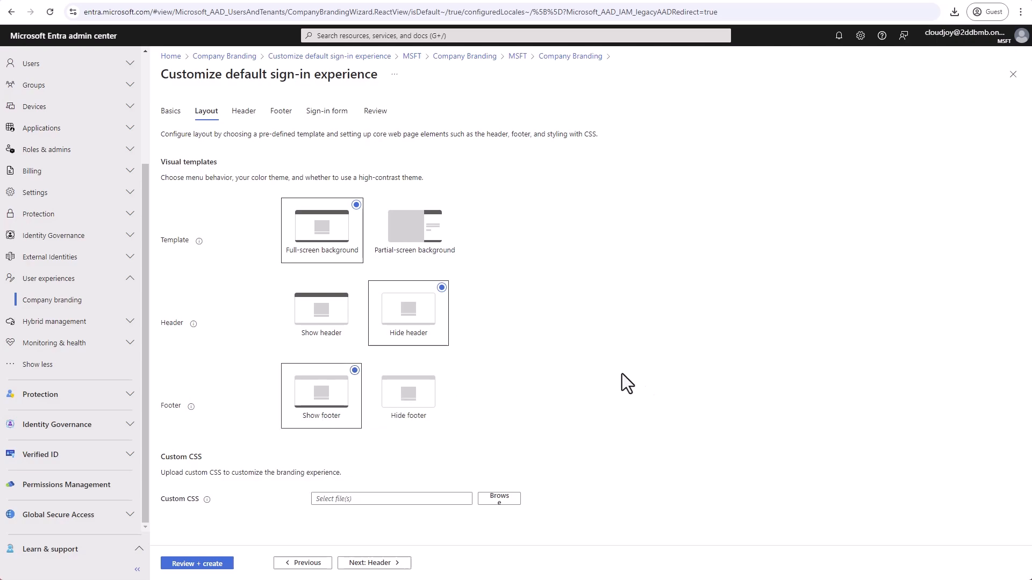
# - Continue to the header settings with the default layout and read the notice about the disabled header control
pyautogui.click(381, 559)
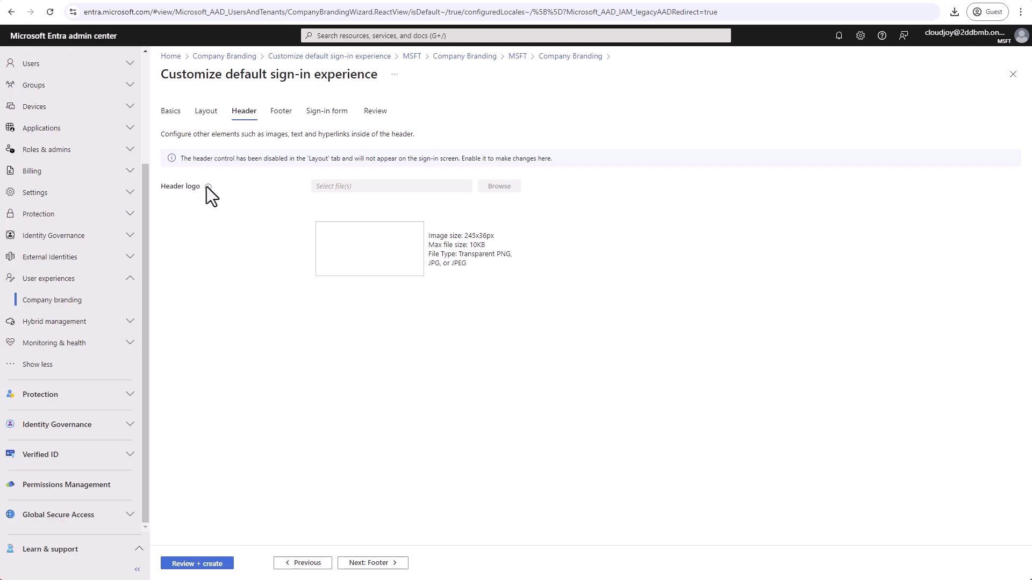
pyautogui.moveTo(181, 159); pyautogui.dragTo(232, 160)
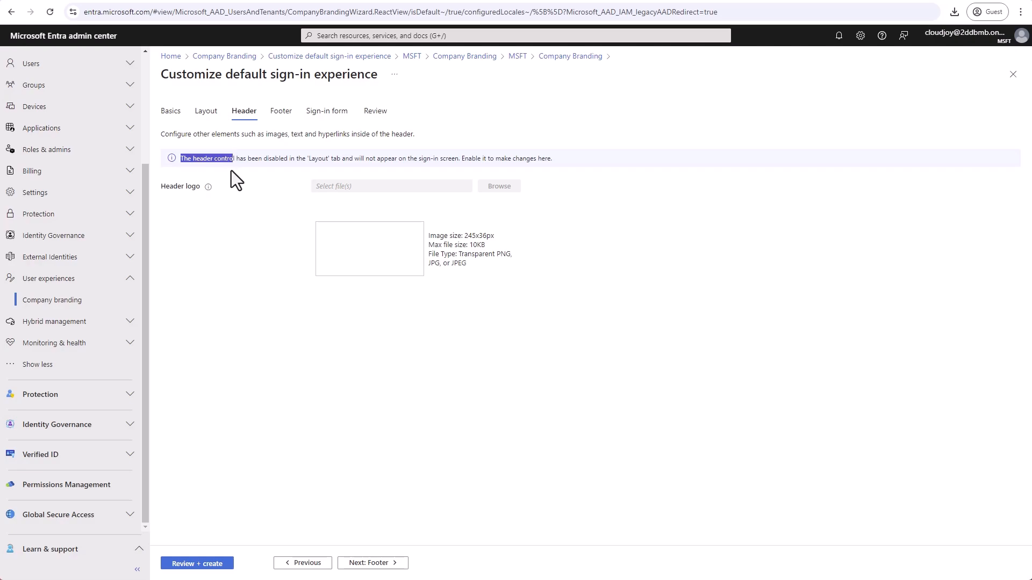
pyautogui.click(231, 170)
# - Show the header in the layout to check the header logo upload, and hide the header again
pyautogui.click(319, 563)
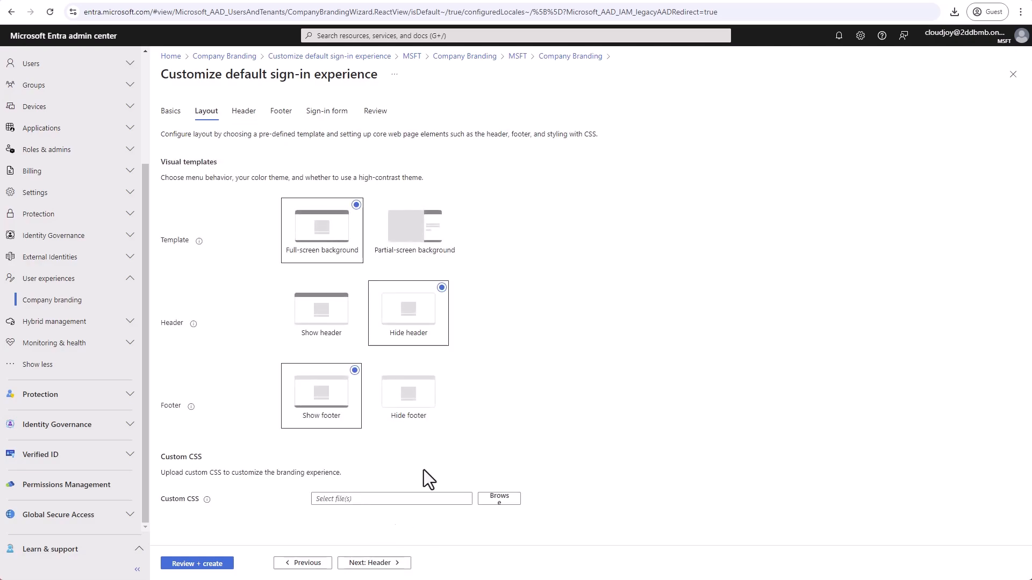
pyautogui.click(341, 306)
pyautogui.click(359, 563)
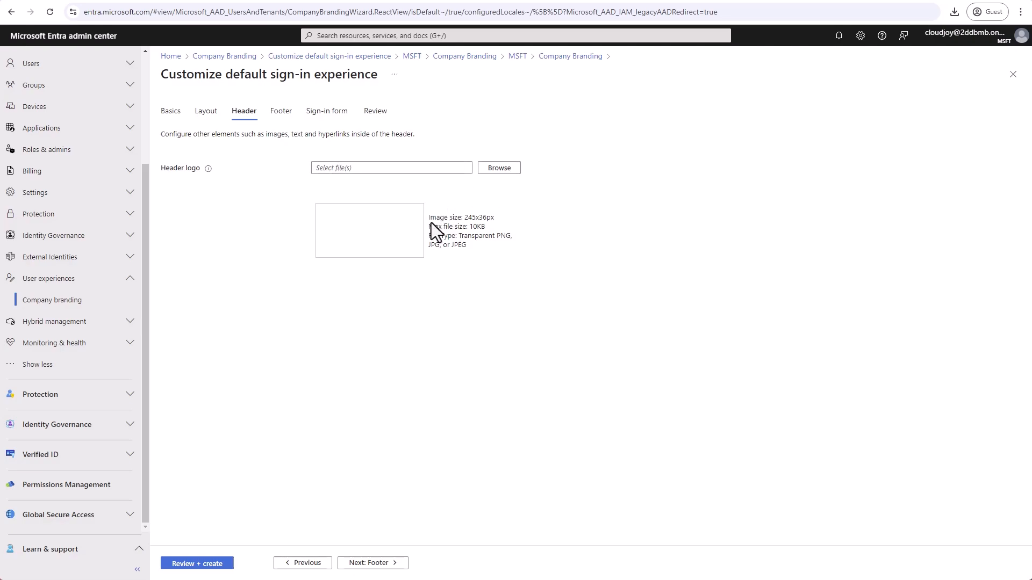
pyautogui.click(306, 563)
pyautogui.click(413, 304)
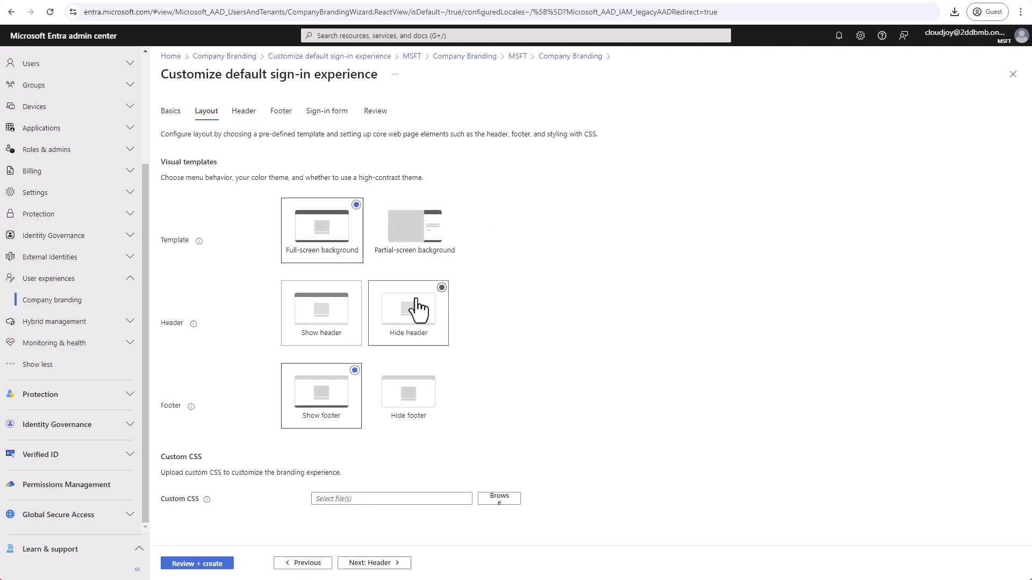
pyautogui.click(369, 564)
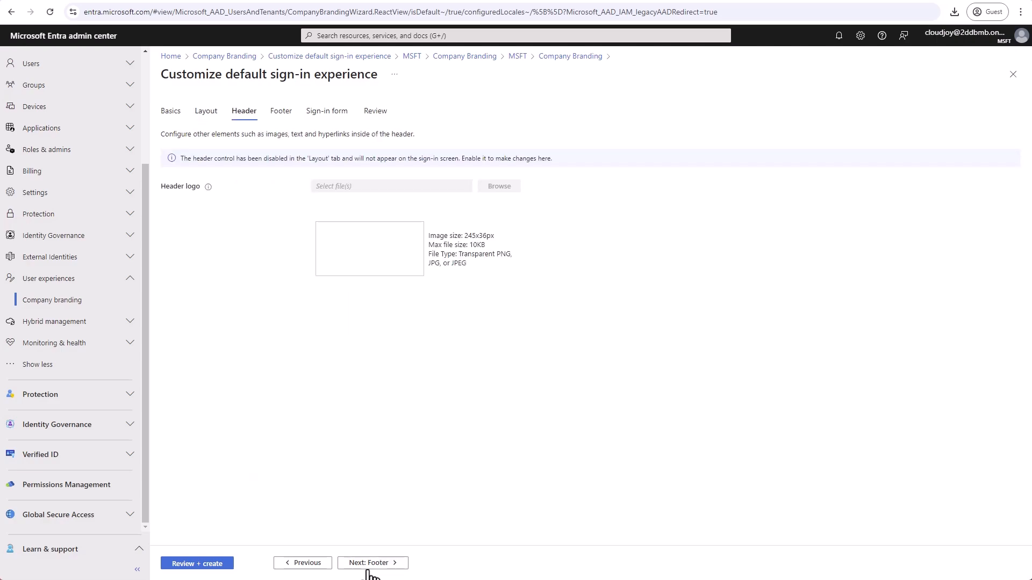
pyautogui.click(379, 566)
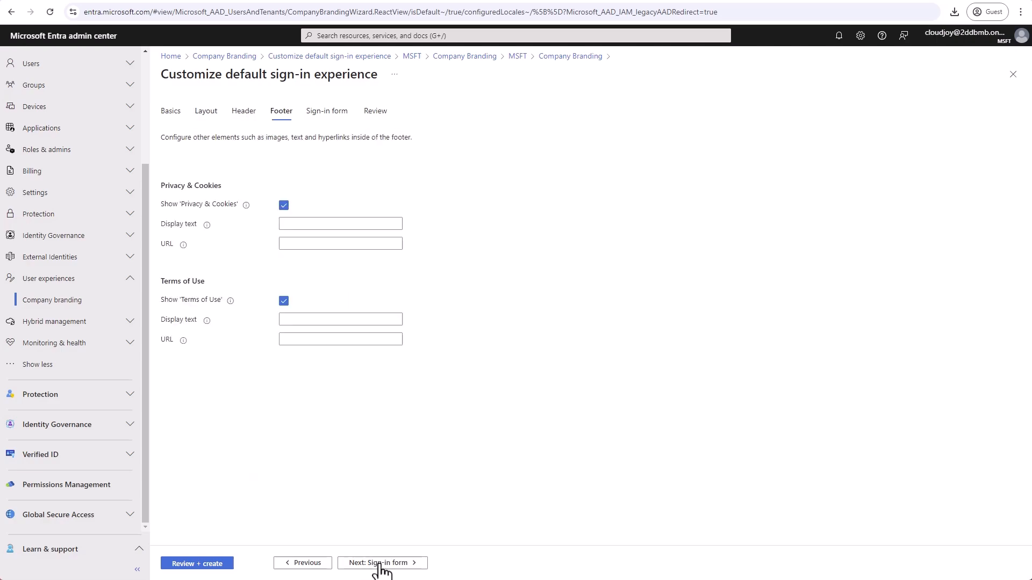
pyautogui.click(340, 222)
pyautogui.moveTo(206, 225)
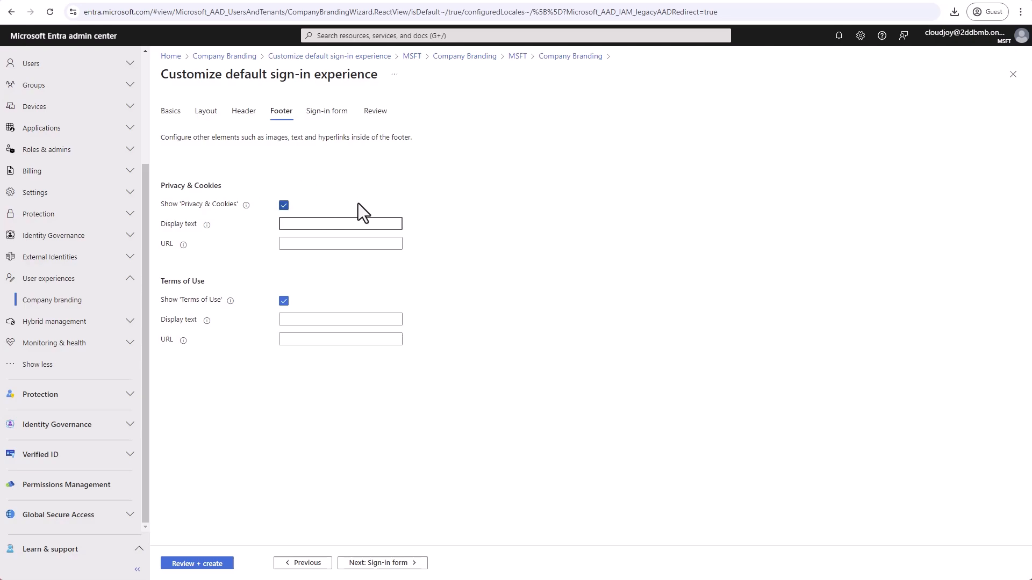
pyautogui.write('Our Company')
pyautogui.press('Tab')
pyautogui.press('Tab')
pyautogui.write('example.com')
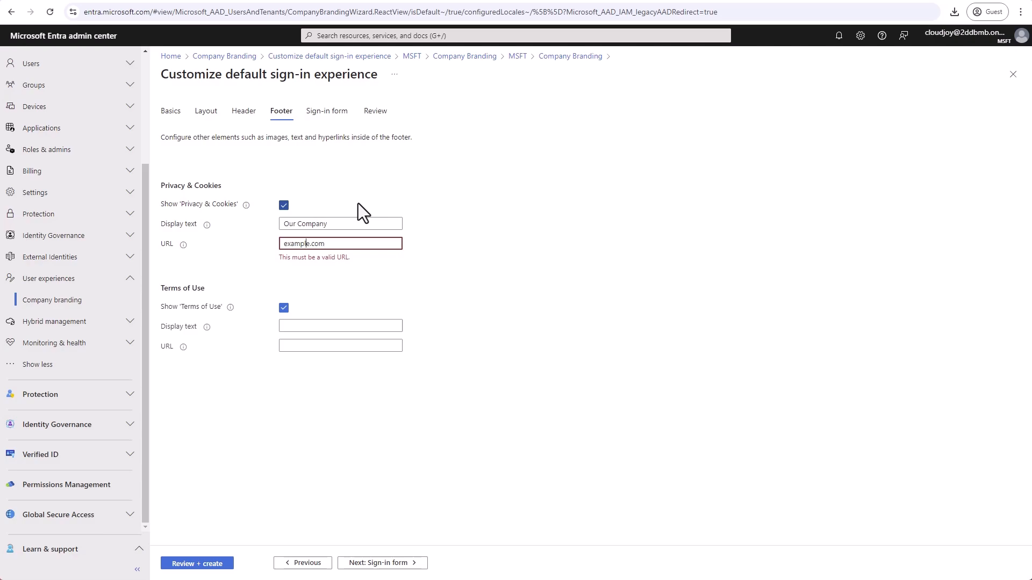
pyautogui.write('https://')
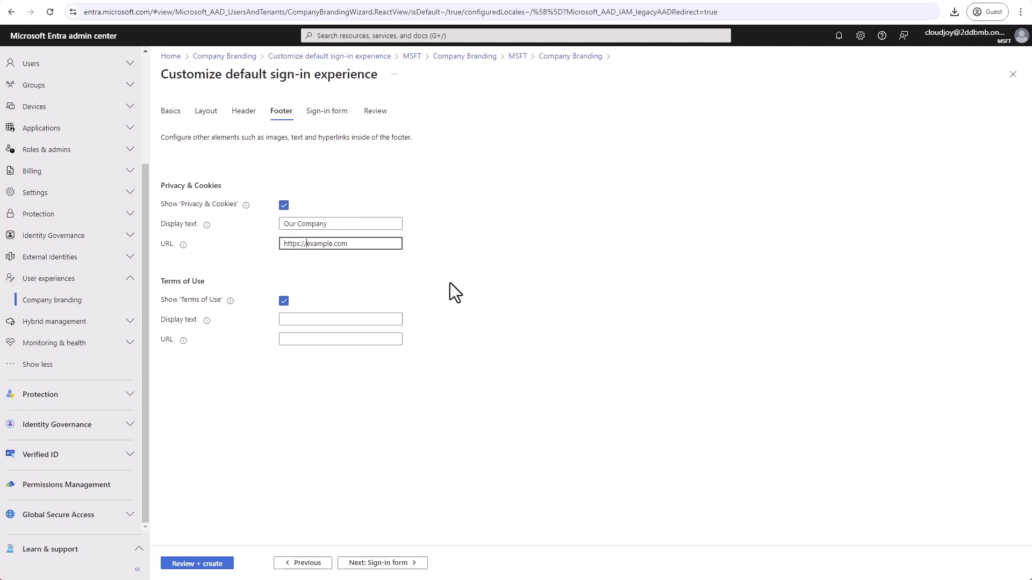
pyautogui.hotkey('shift', 'Tab')
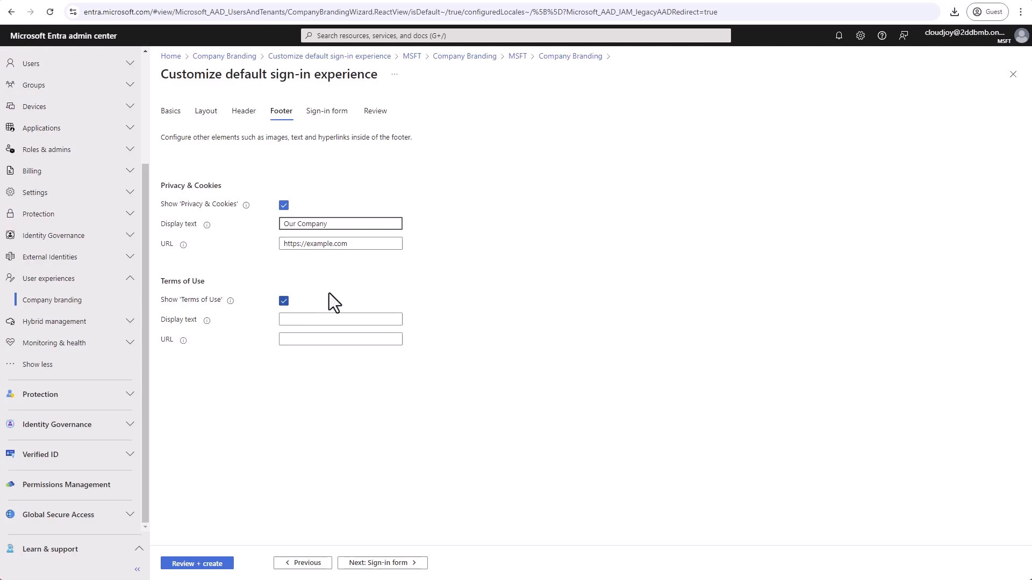
# - Continue to the sign-in form settings and read the hint for the light-theme square logo
pyautogui.click(404, 563)
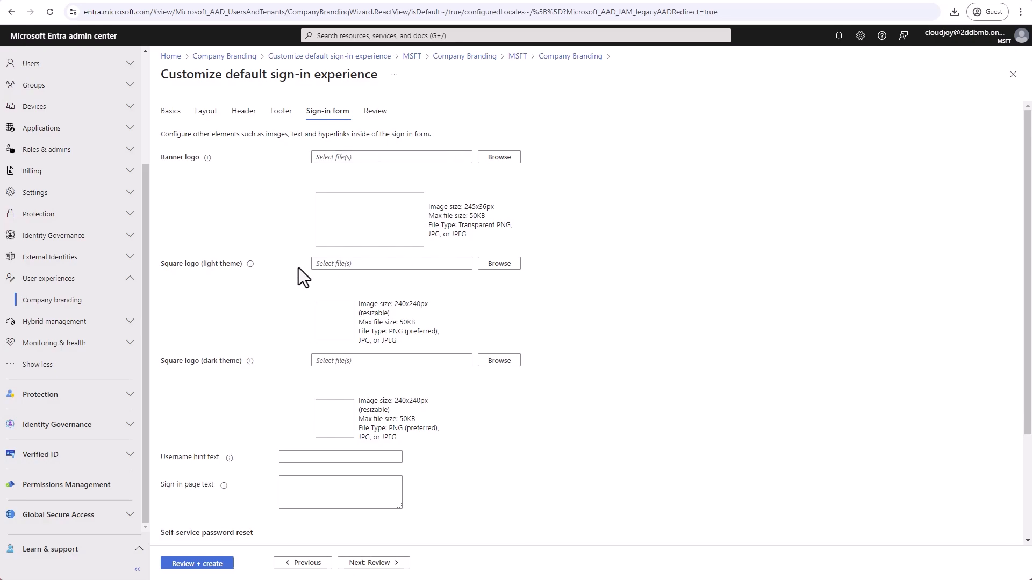
pyautogui.scroll(-1, 199, 228)
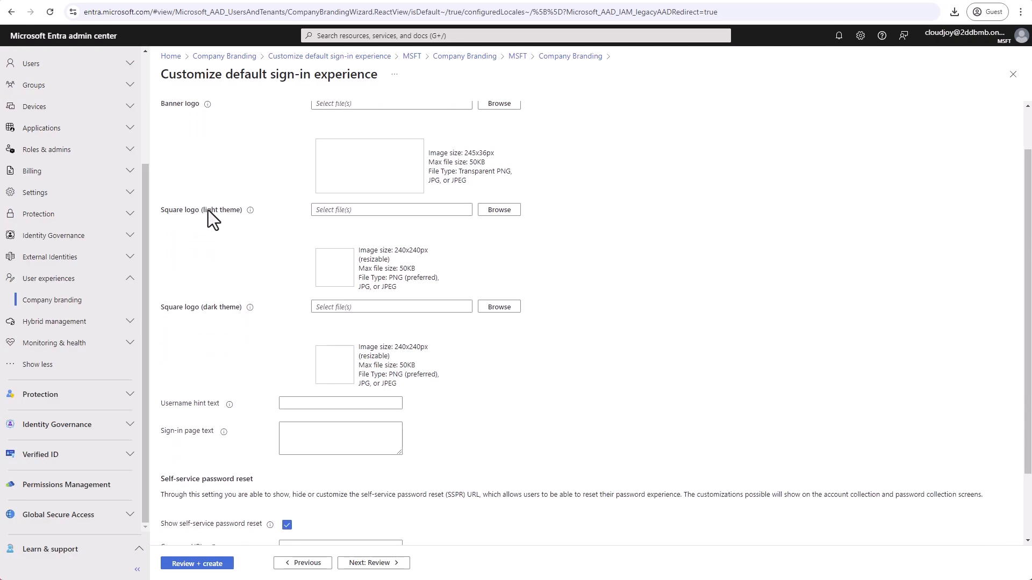
pyautogui.moveTo(248, 213)
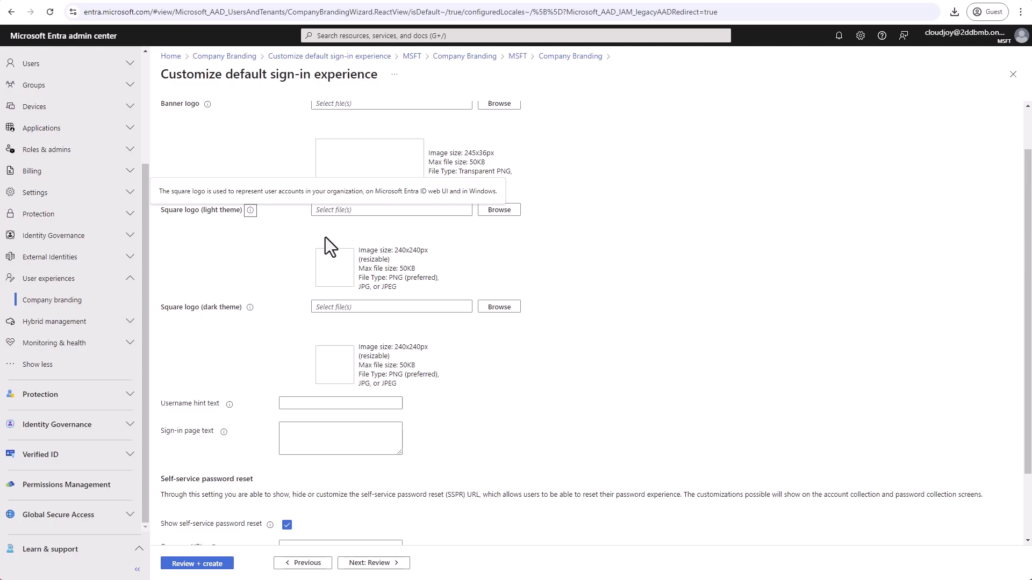
pyautogui.scroll(-1, 271, 306)
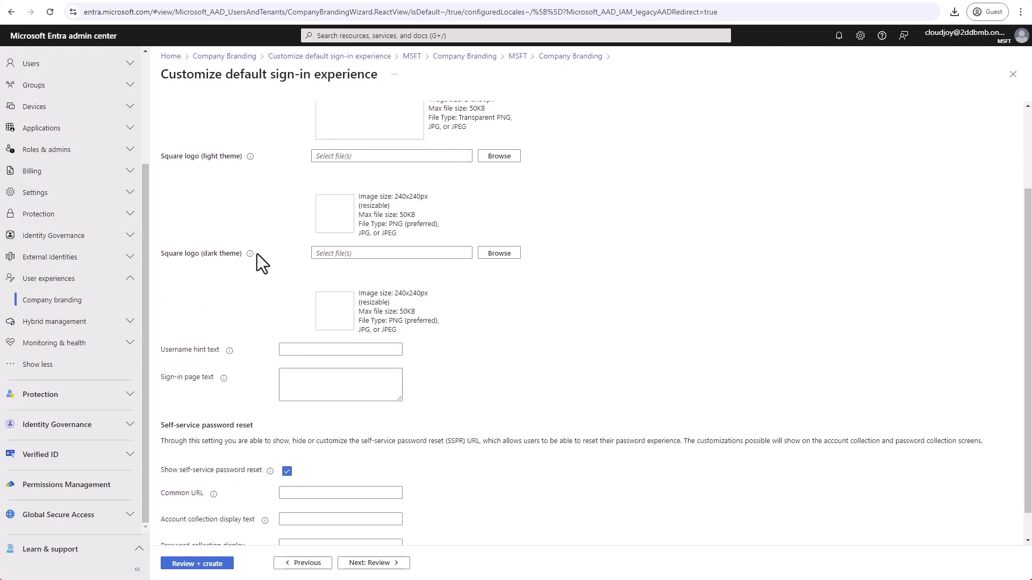
pyautogui.scroll(-1, 266, 295)
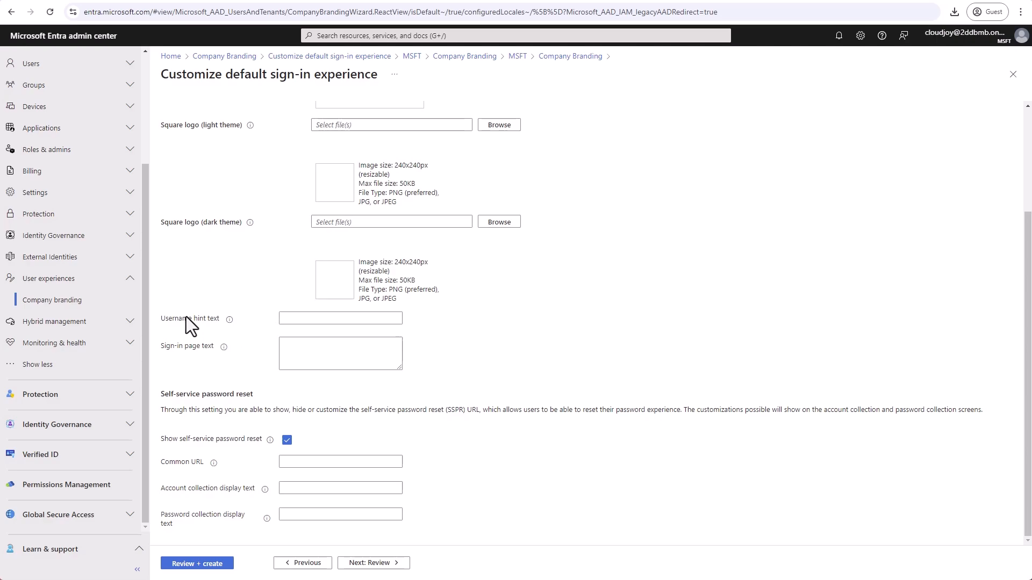
# - Set the sign-in form's username hint text to "Your ABC Company Username"
pyautogui.click(315, 319)
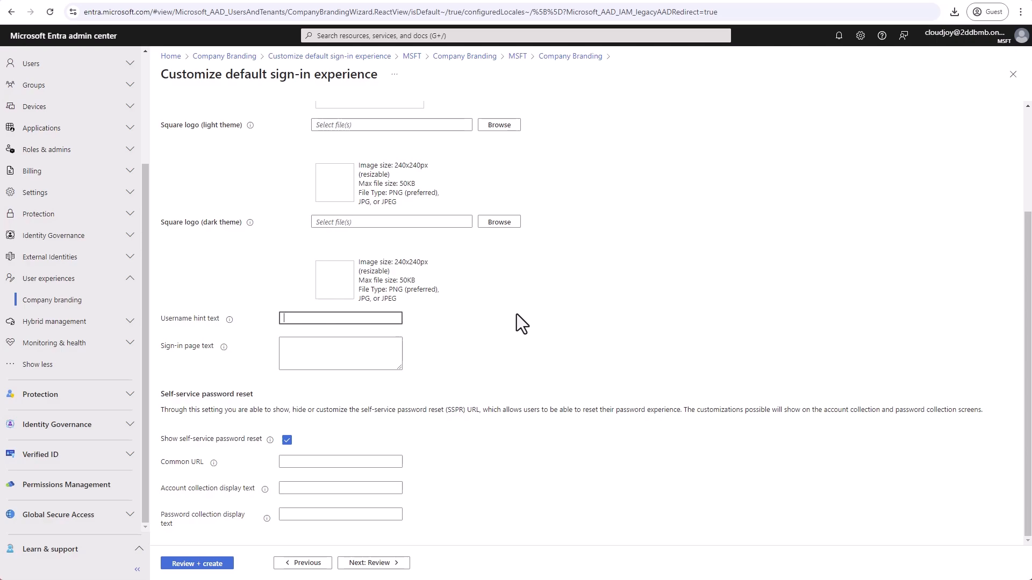
pyautogui.write('Your ABC Company Username')
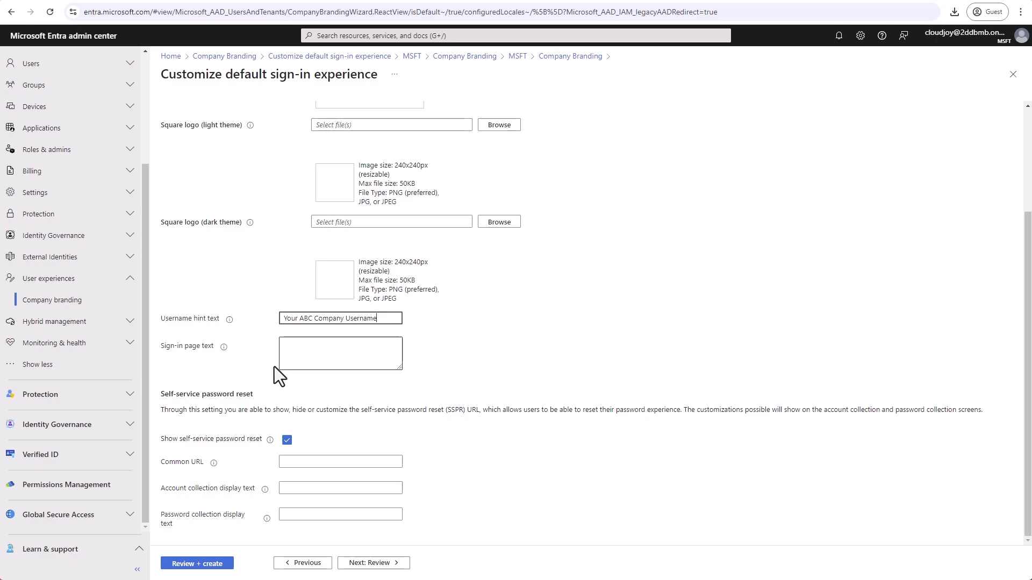
# - Read the hints for the sign-in page text and the self-service password reset option, and look over the sign-in form settings
pyautogui.click(224, 347)
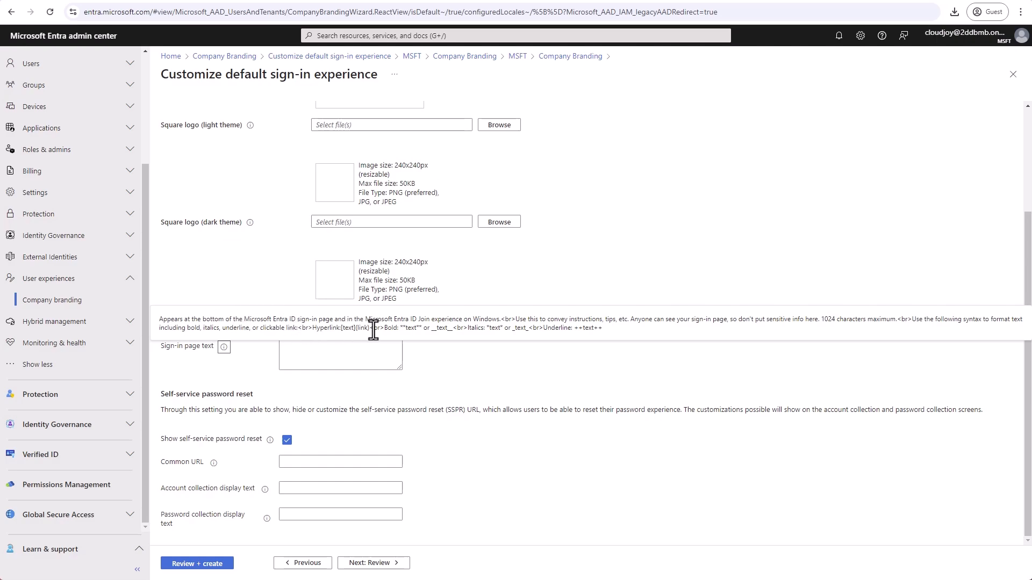
pyautogui.click(370, 369)
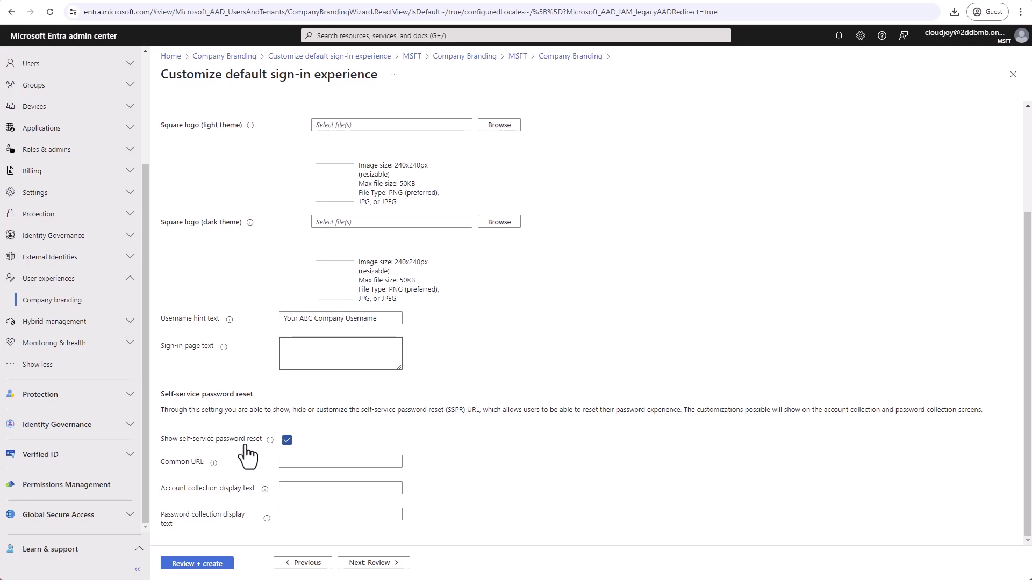
pyautogui.click(271, 439)
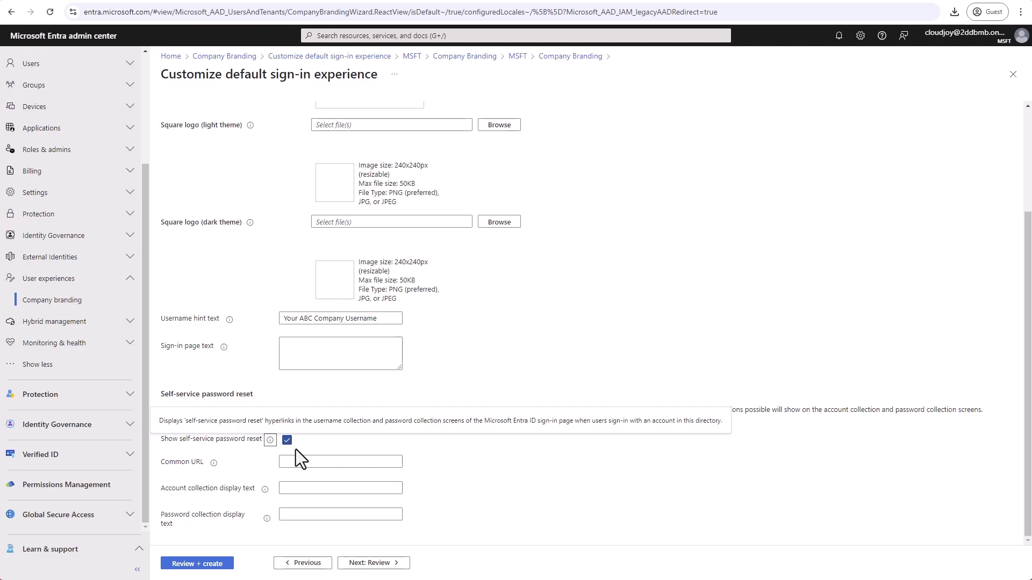
pyautogui.scroll(1, 350, 451)
pyautogui.scroll(-1, 351, 449)
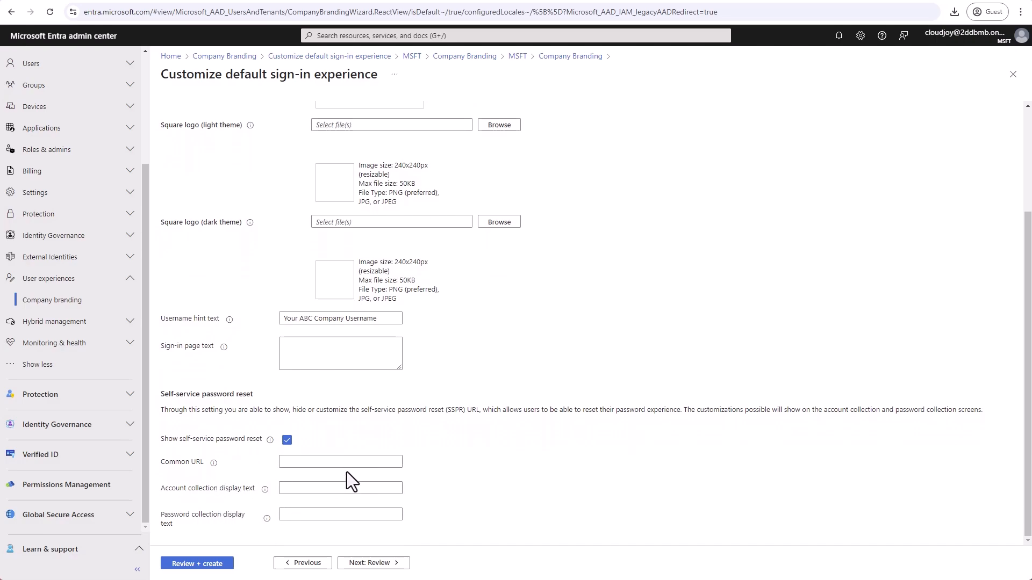
pyautogui.scroll(3, 364, 463)
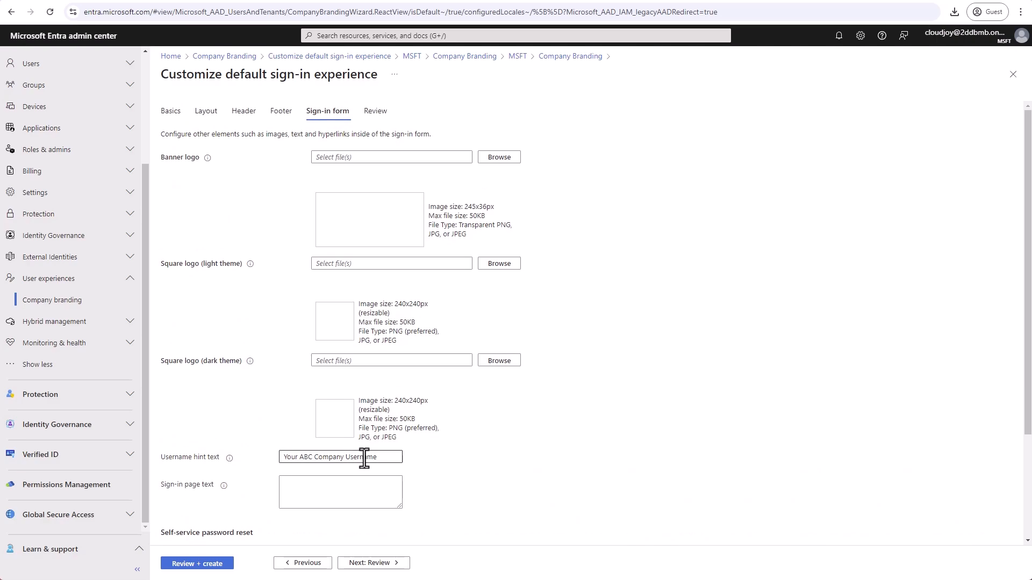
pyautogui.scroll(-3, 360, 473)
# - Review the summary of all branding settings and create the default sign-in branding
pyautogui.click(370, 562)
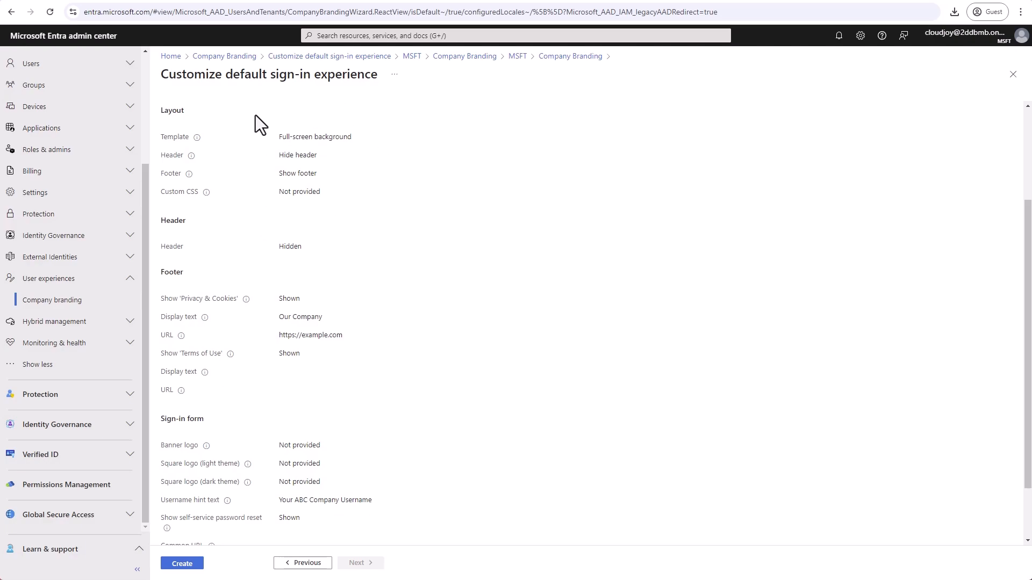
pyautogui.scroll(-2, 440, 284)
pyautogui.scroll(5, 438, 271)
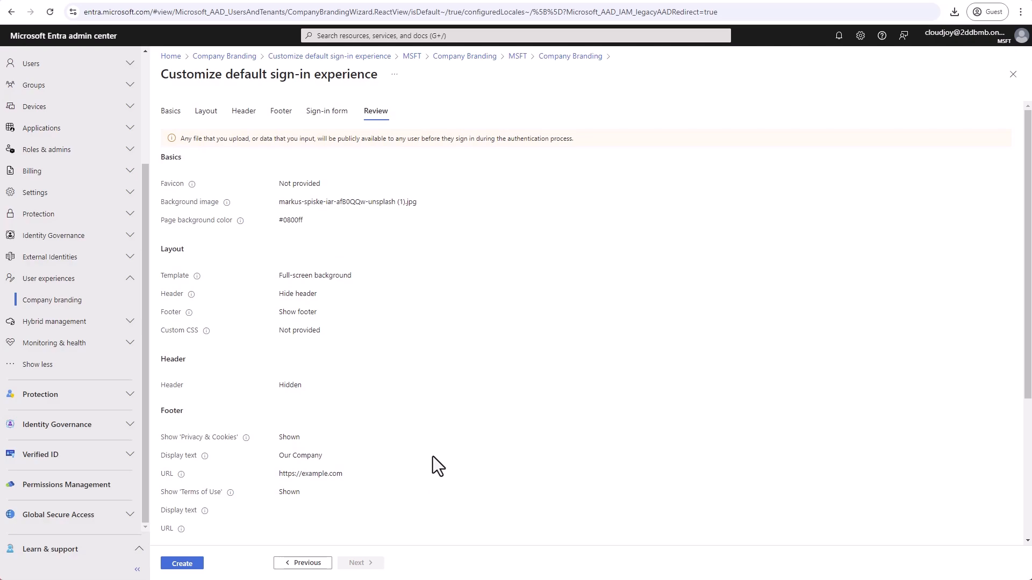
pyautogui.click(181, 568)
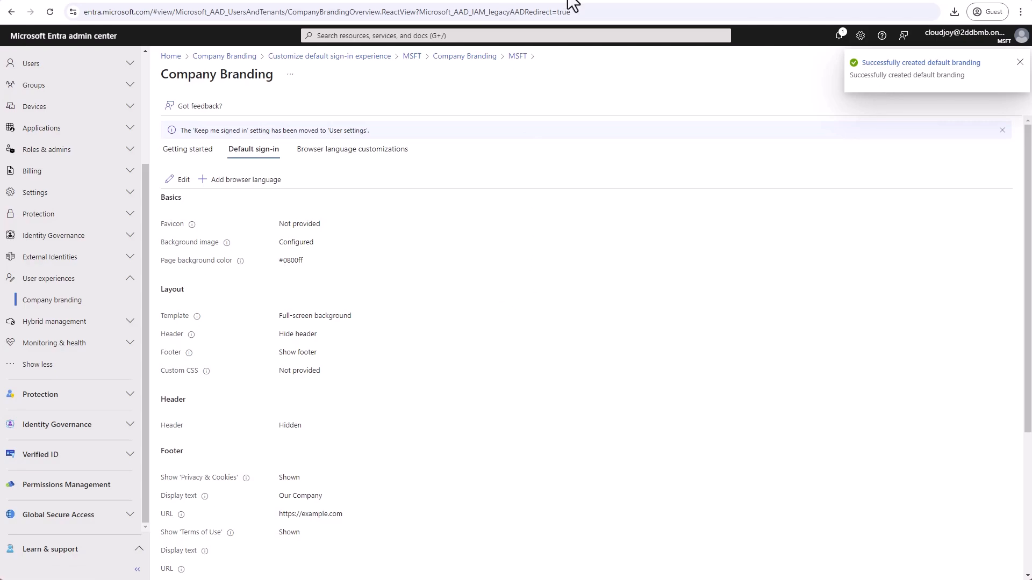
# - Open admin.microsoft.com in a new tab with the listed account to check the branded sign-in page, and compare it with the sign-in page map
pyautogui.hotkey('ctrl', 't')
pyautogui.write('admin.microsoft.com')
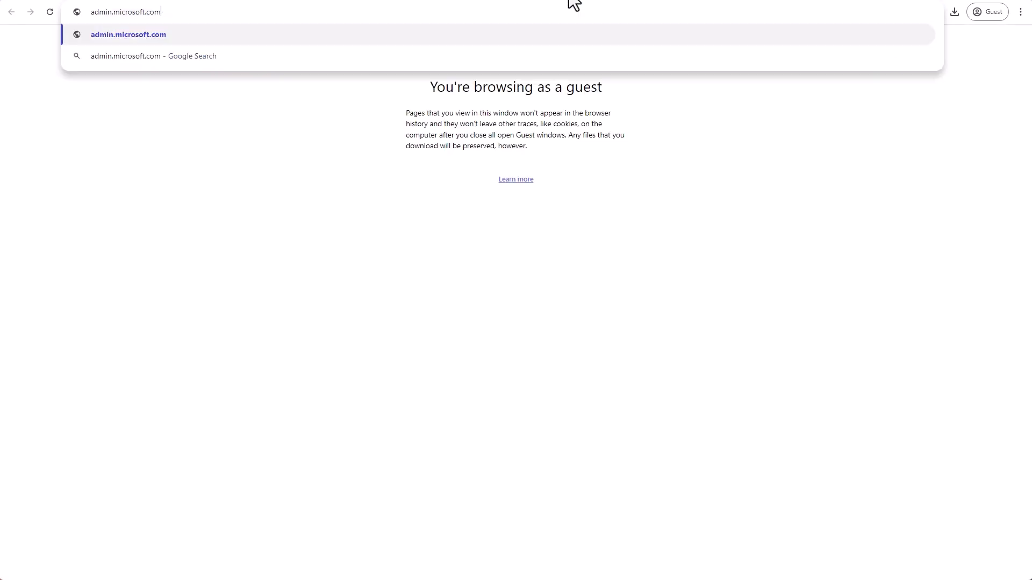
pyautogui.press('Return')
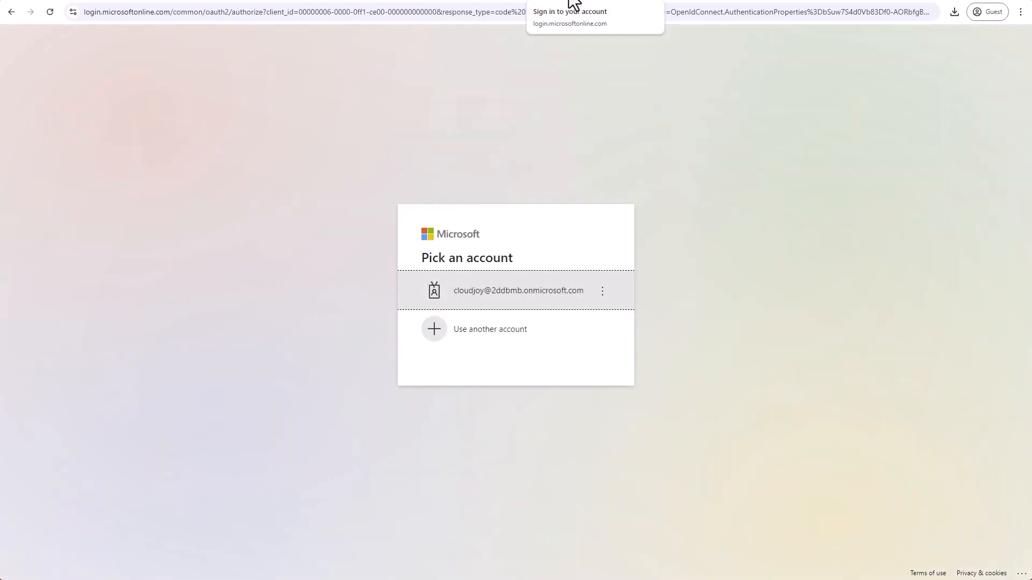
pyautogui.click(540, 298)
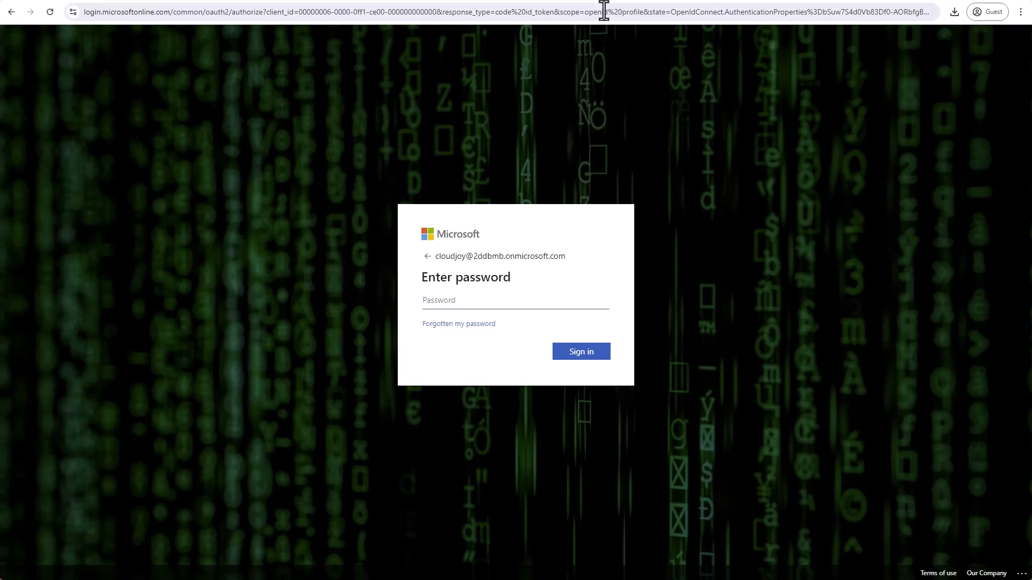
pyautogui.click(474, 0)
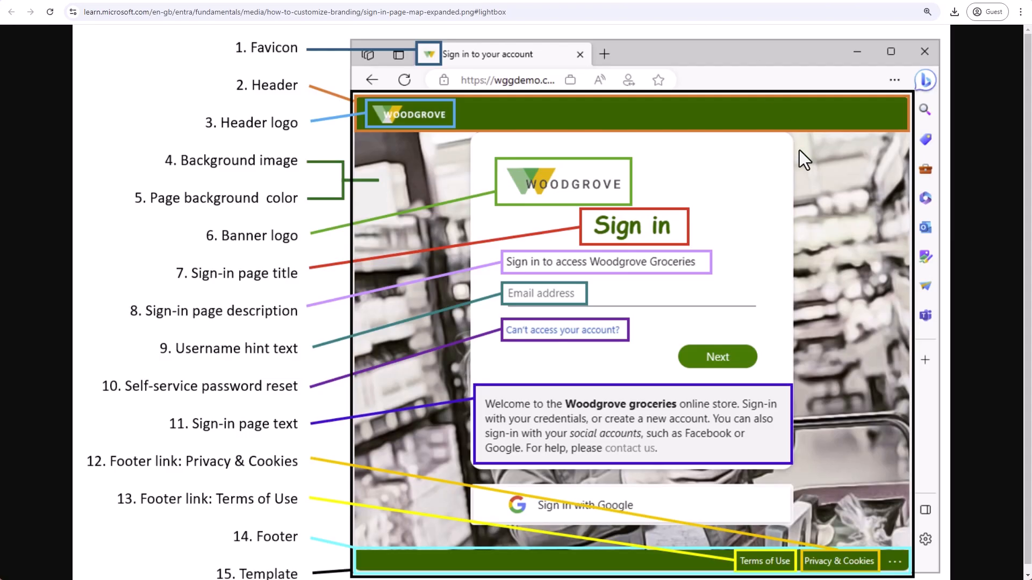